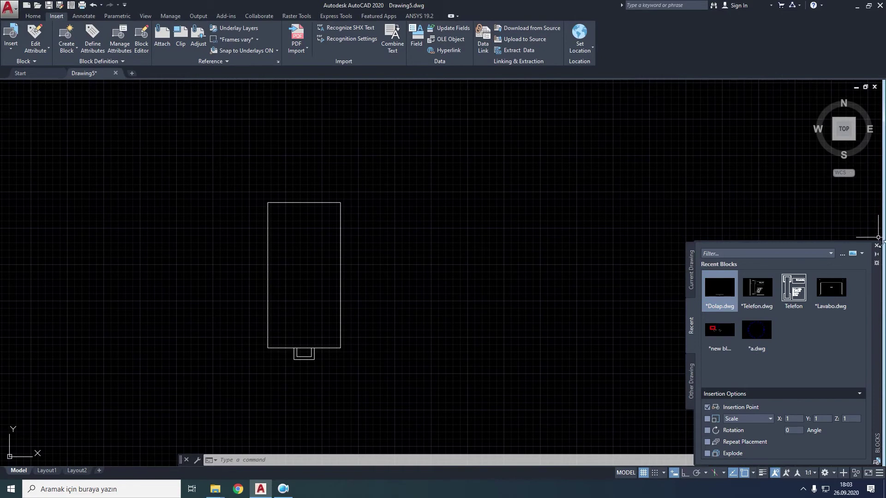
- Define an attribute tagged DOSYA_TÜRÜ with prompt "Dosya Türünü Yazın", default "Sicil" and text height 40, placed inside the upper part of the cabinet
click(877, 245)
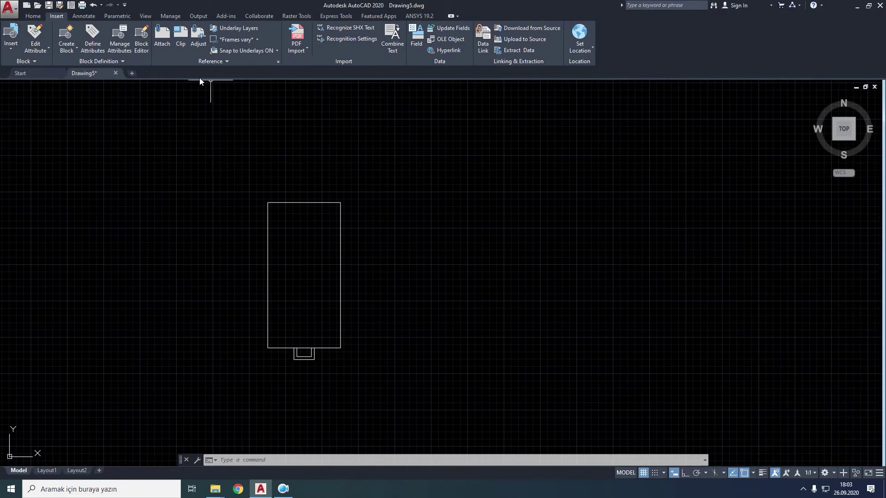
click(91, 41)
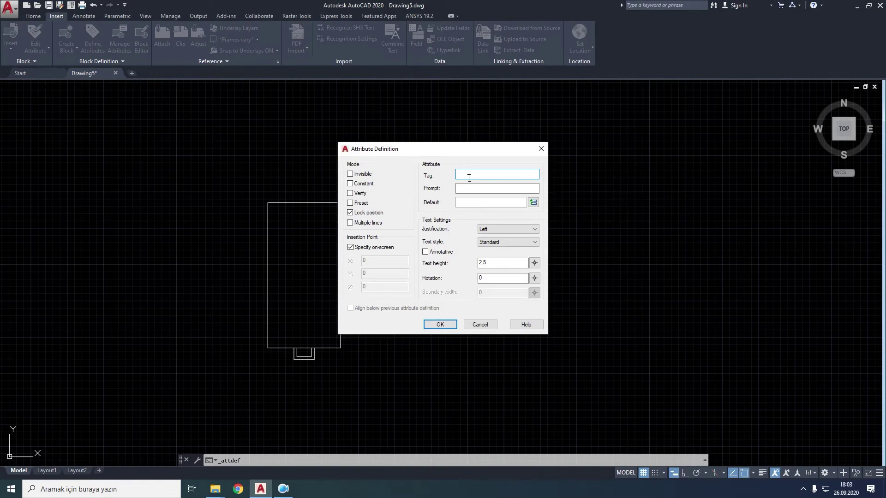
text(D)
click(497, 189)
text(Dosya Türün)
click(476, 207)
text(S)
drag(500, 265, 453, 267)
text(40)
click(440, 325)
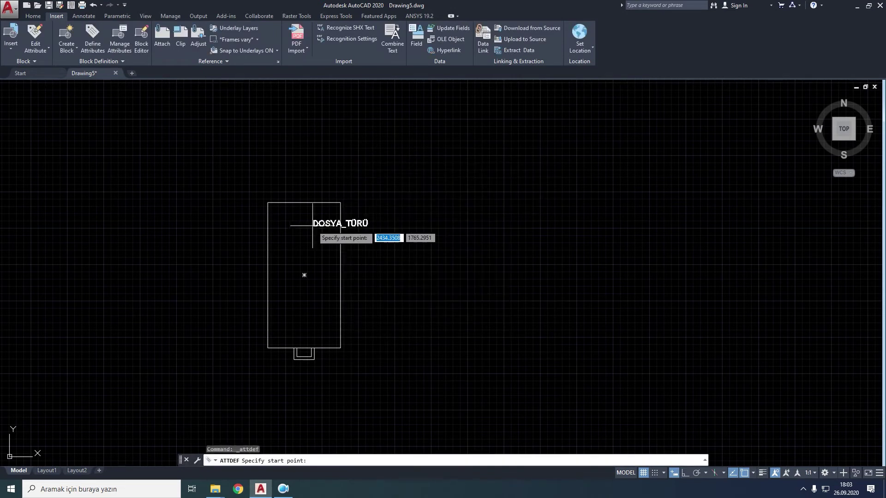
click(277, 238)
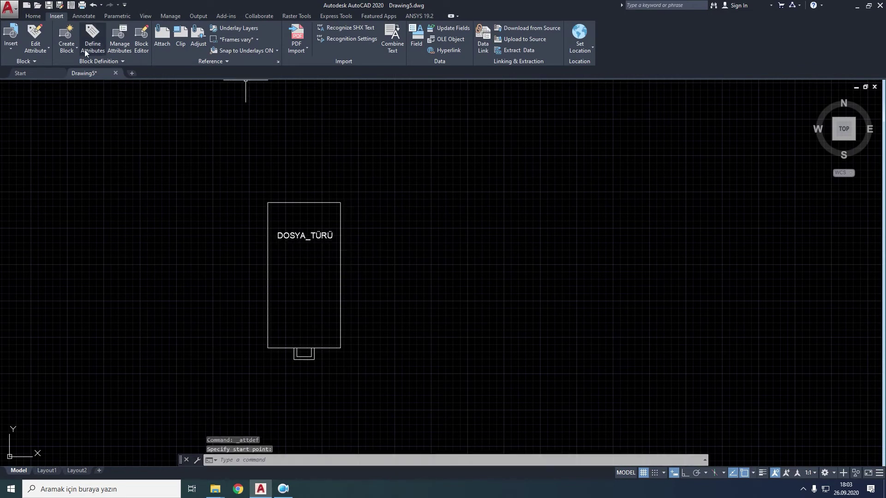
- Create a block named Dosya_Dolabı from the cabinet and its attribute, with the base point at the cabinet's top-left corner
click(70, 49)
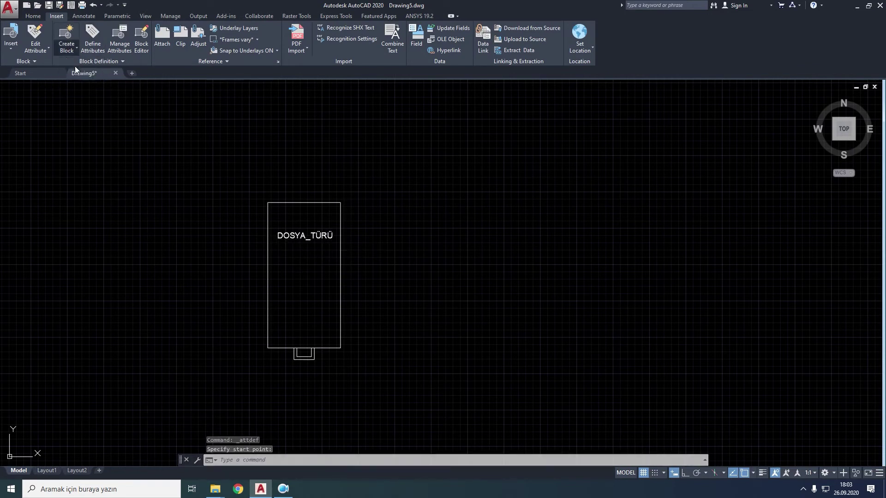
click(82, 66)
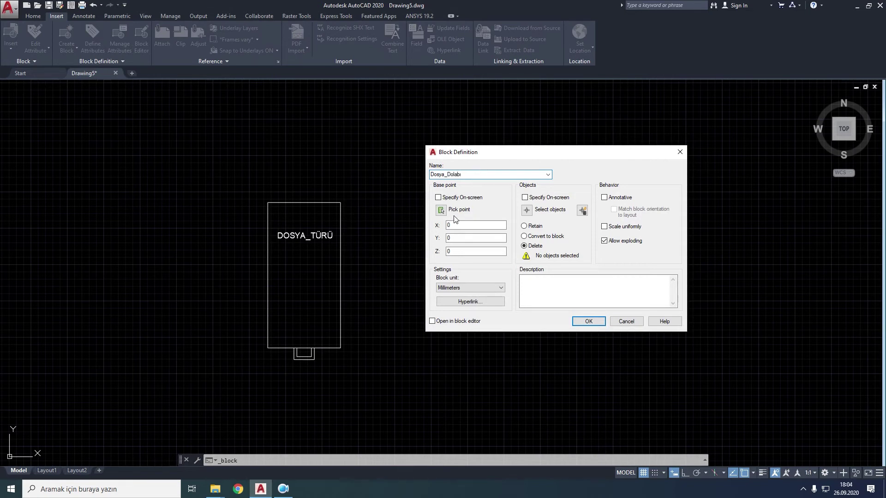
click(441, 210)
click(268, 202)
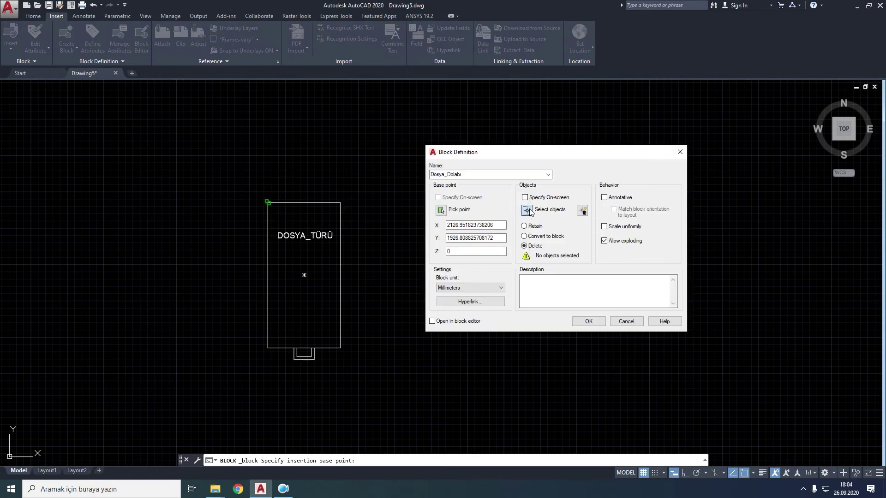
click(526, 211)
click(389, 181)
click(221, 385)
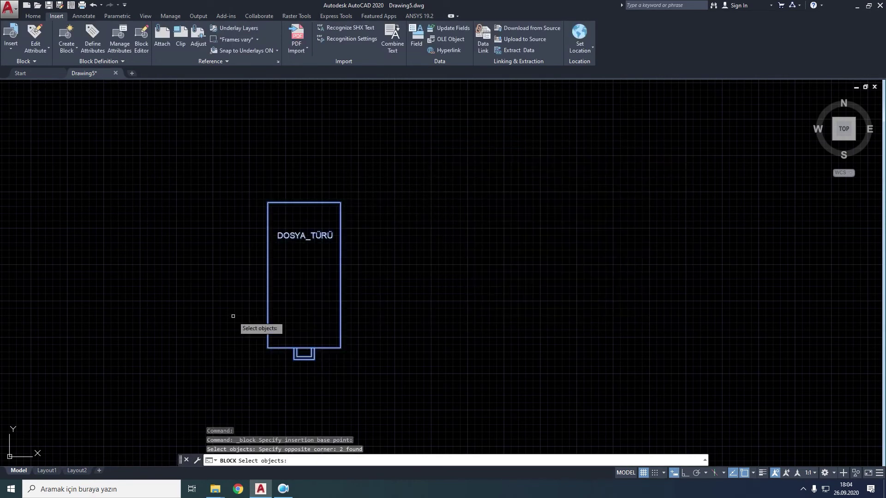
key(Return)
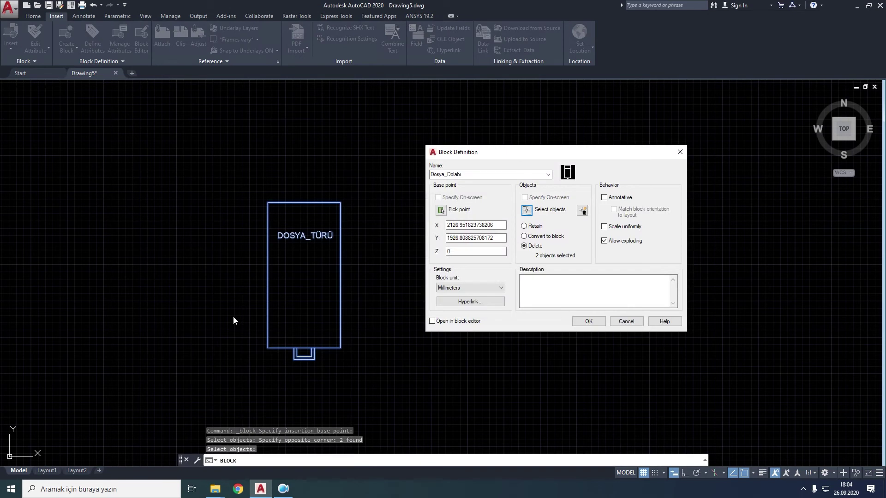
click(583, 321)
- Insert the Dosya_Dolabı block into the drawing, accepting the default attribute value "Sicil"
click(11, 39)
click(78, 77)
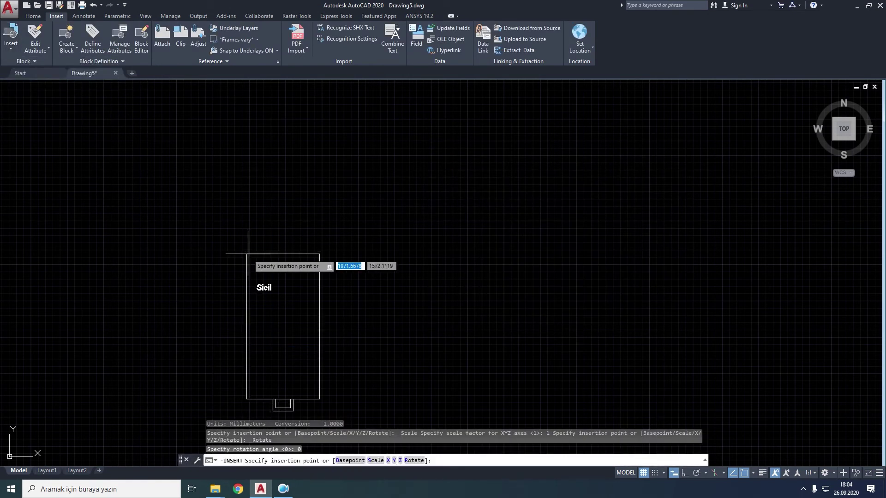
click(278, 349)
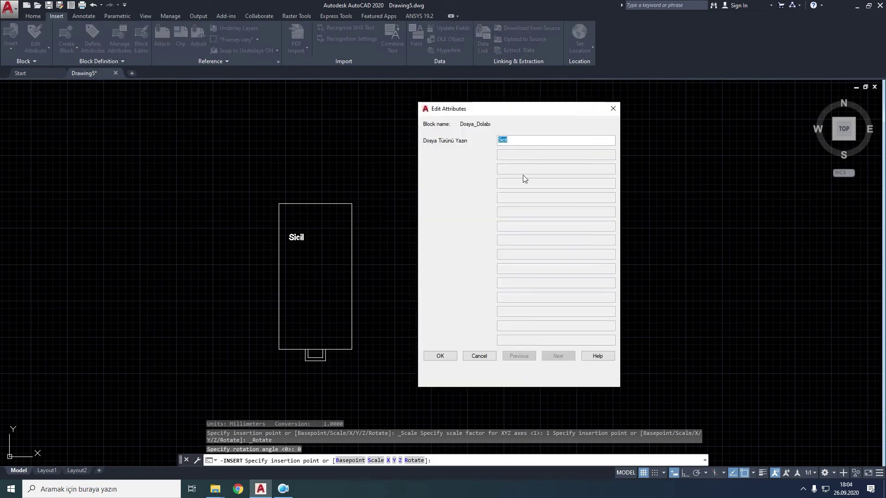
click(440, 356)
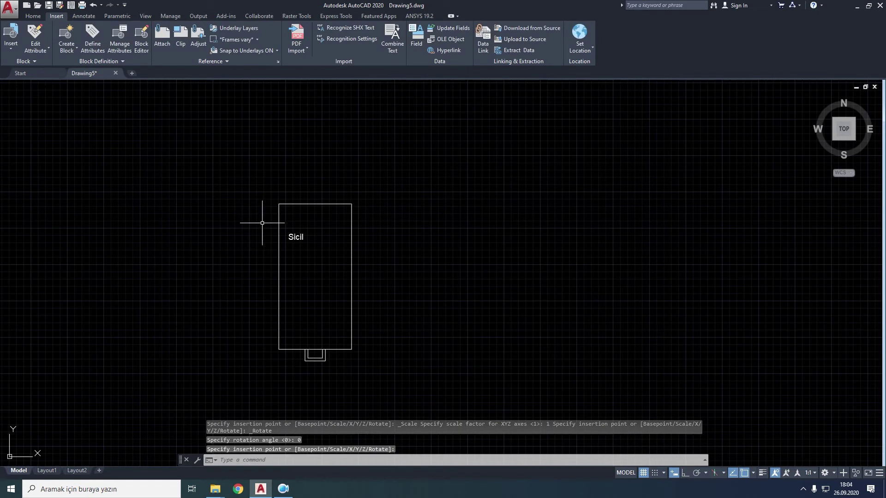
- Delete the inserted Dosya_Dolabı block from the drawing
click(388, 180)
click(265, 355)
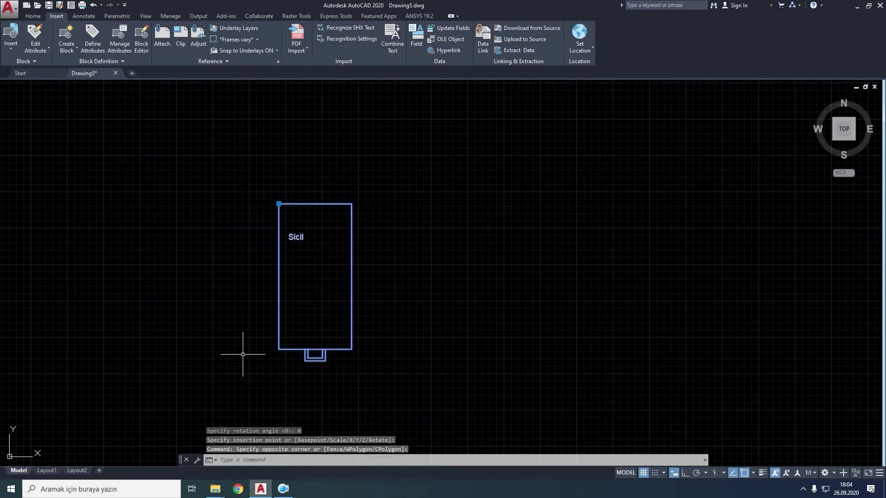
key(Delete)
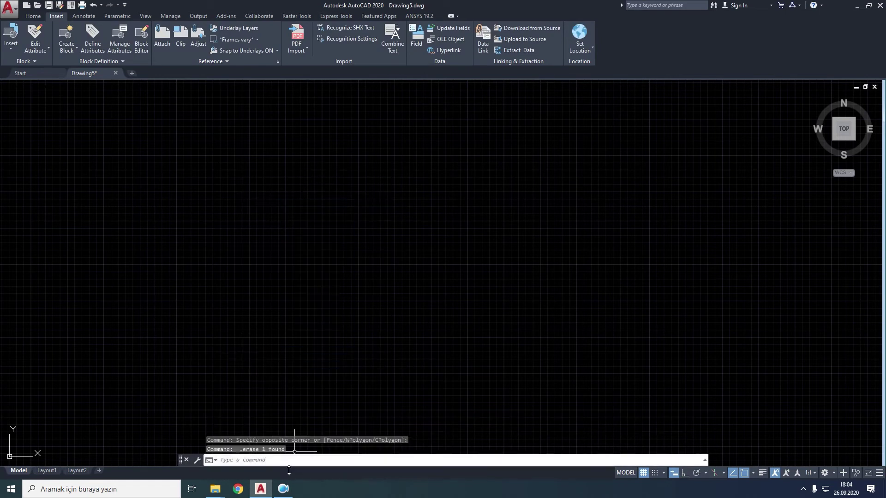
- Set the ATTDIA system variable to 0
text(a)
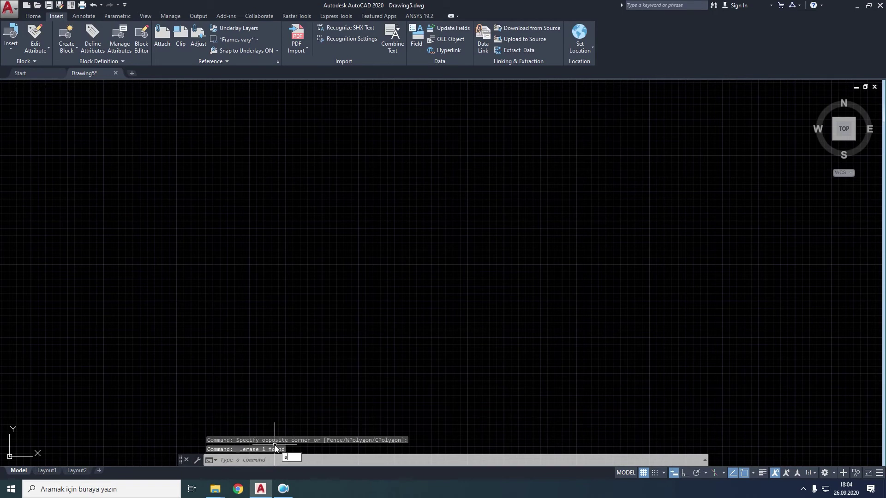
text(tt)
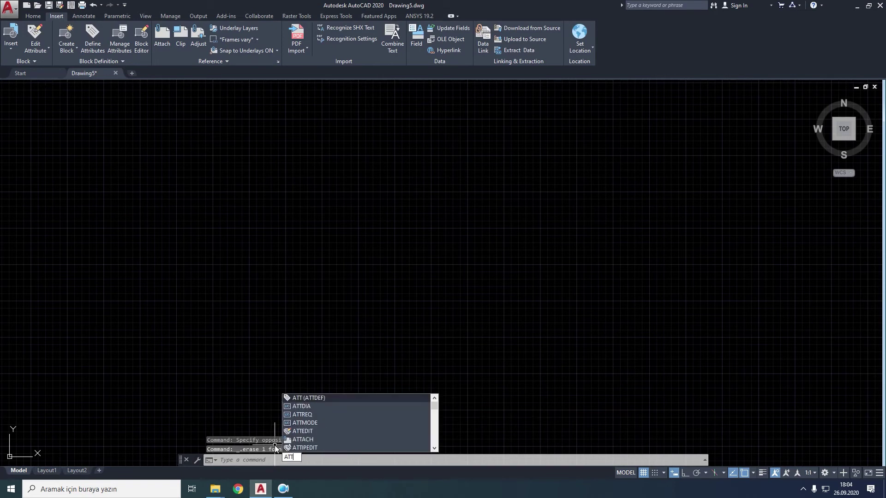
click(308, 406)
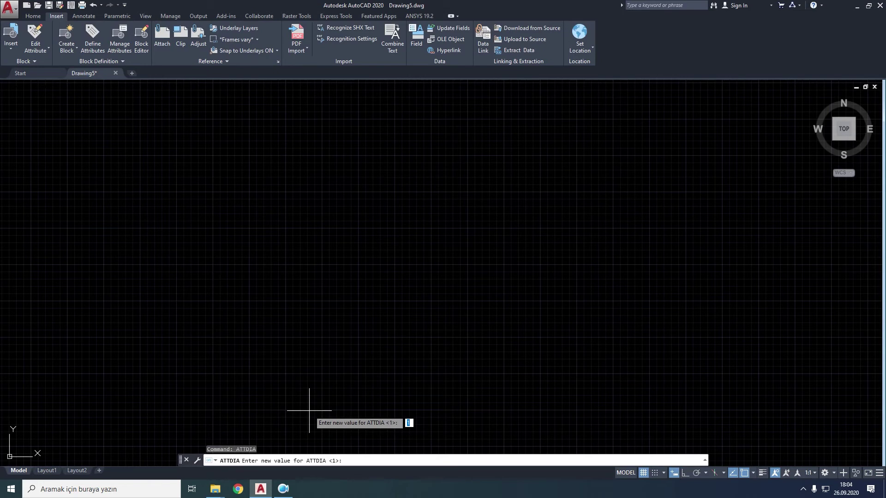
text(0)
key(Return)
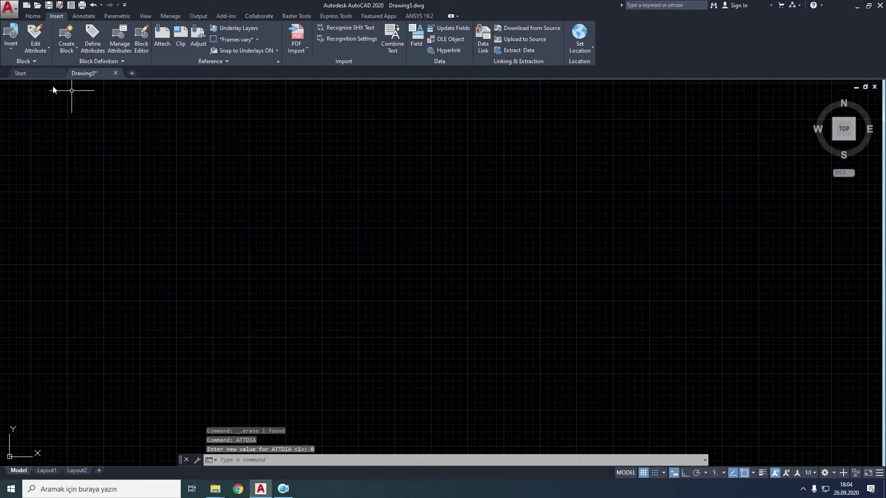
- Insert the plain Dolap block without attributes into the empty drawing area
click(11, 51)
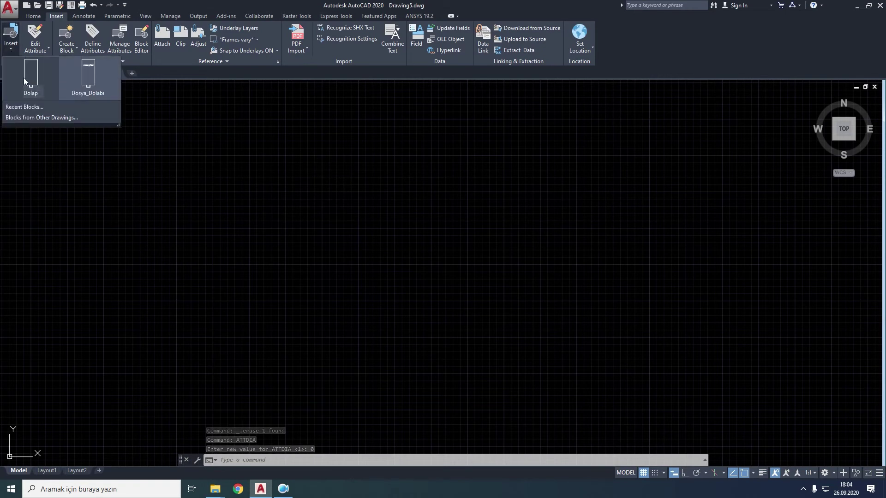
click(87, 79)
click(225, 180)
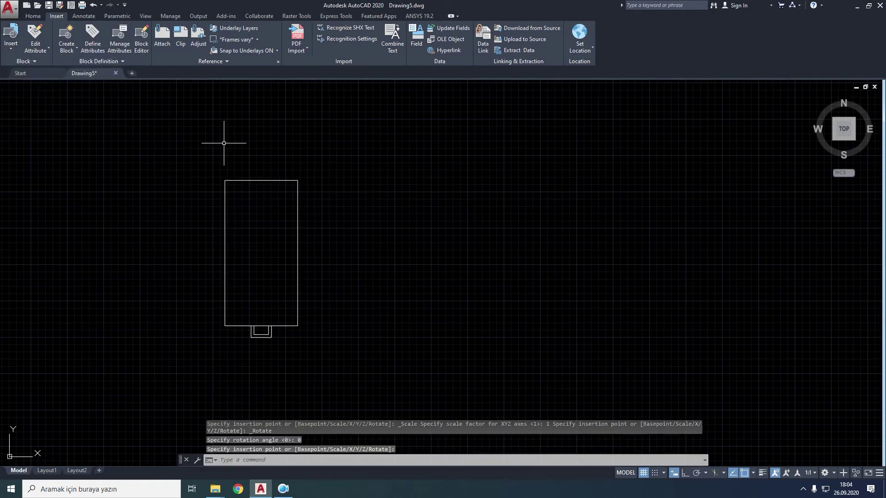
- Define a Verify-mode attribute tagged Gizllik with prompt "Dosyalar Gizli mi, Açık mı?" and default "Gizli", placed inside the upper part of the cabinet
click(97, 46)
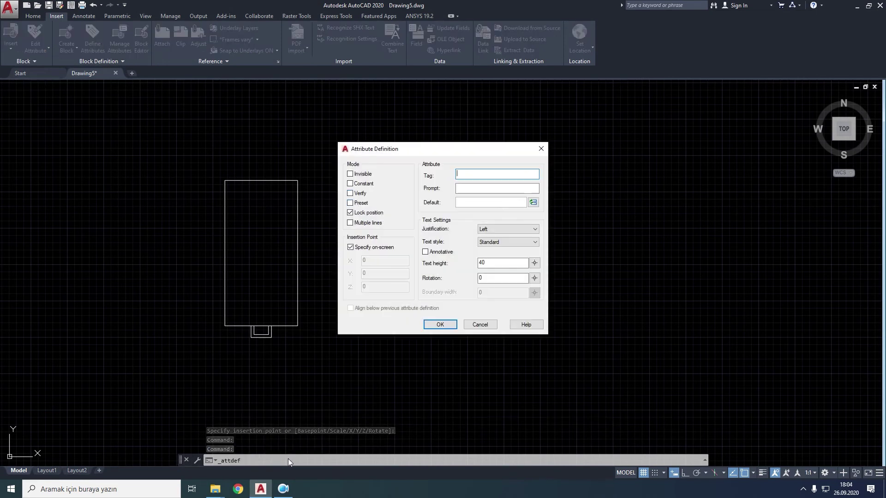
click(352, 194)
click(480, 177)
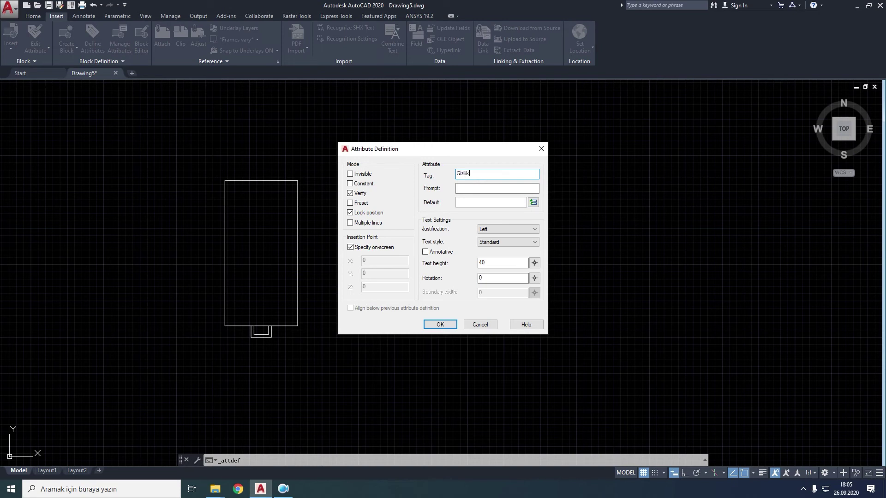
click(477, 187)
text(Dosyalar Gizli mi, Açık mı?)
click(475, 203)
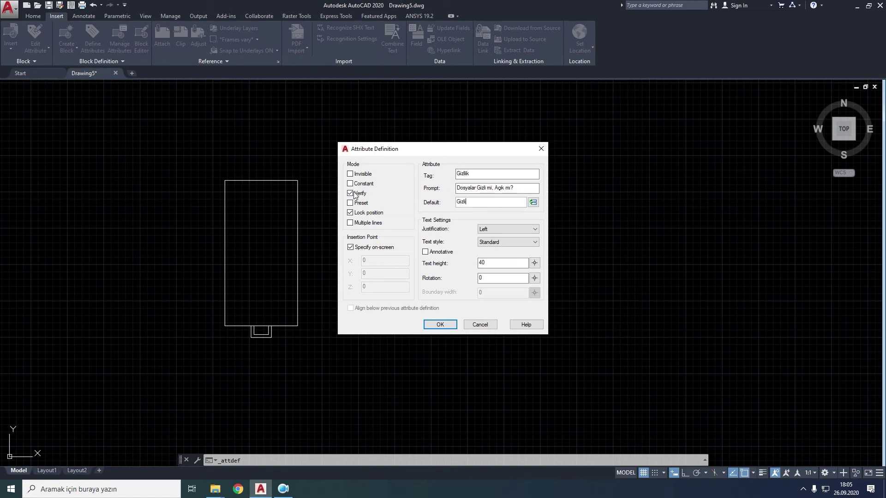
click(440, 325)
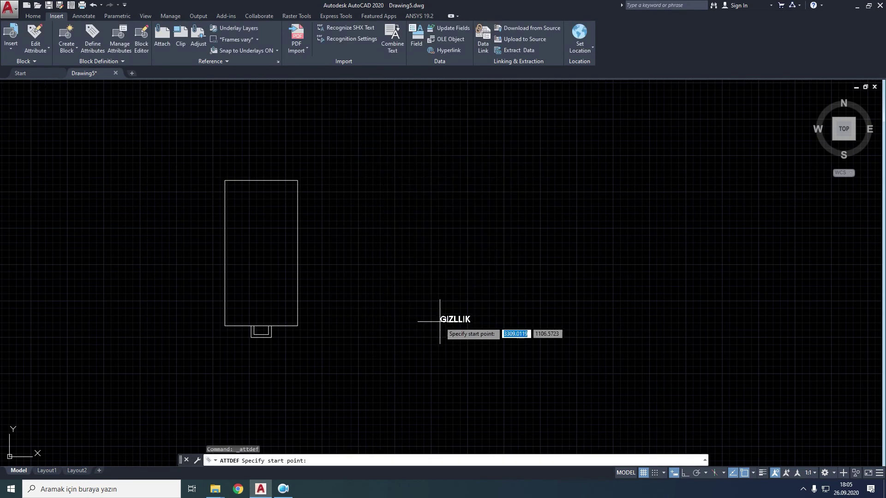
click(246, 225)
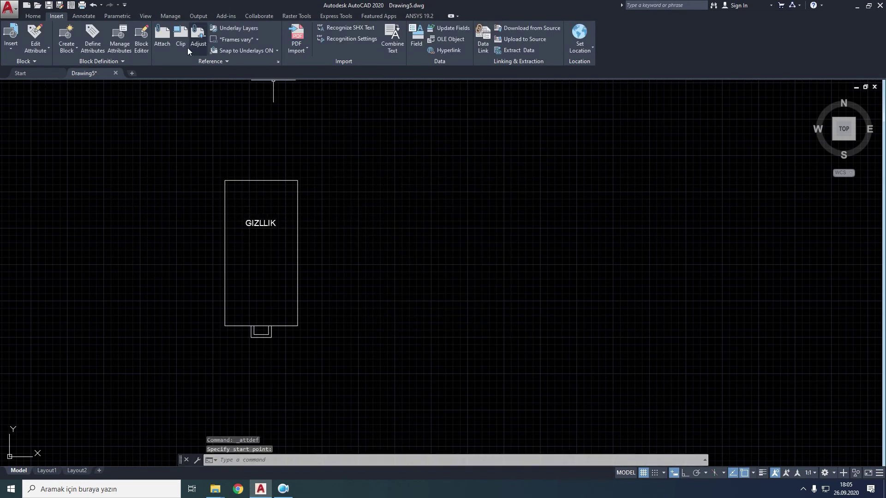
- Create a block named d from the cabinet and the Gizllik attribute, with the base point at the cabinet's top-left corner
click(67, 48)
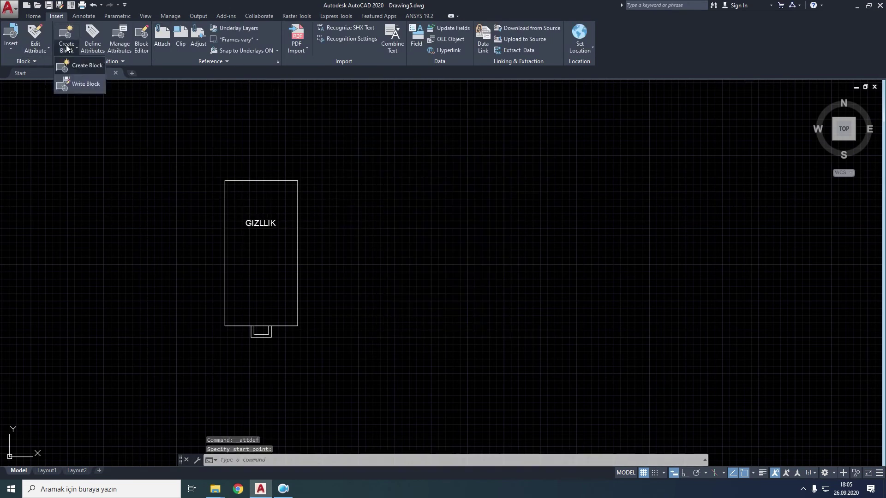
click(69, 65)
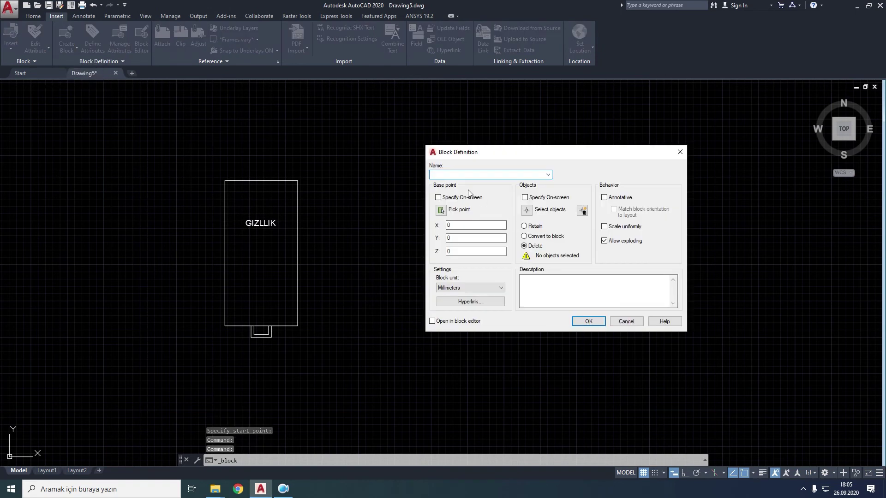
text(d)
click(441, 211)
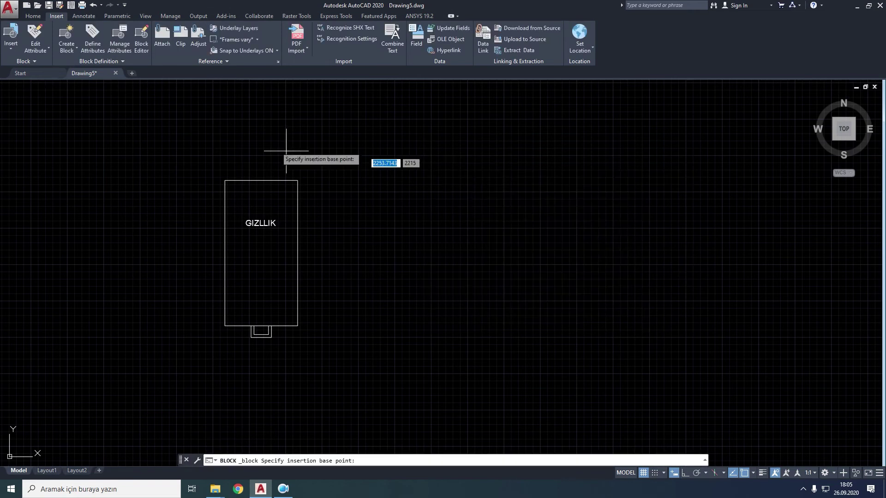
click(225, 180)
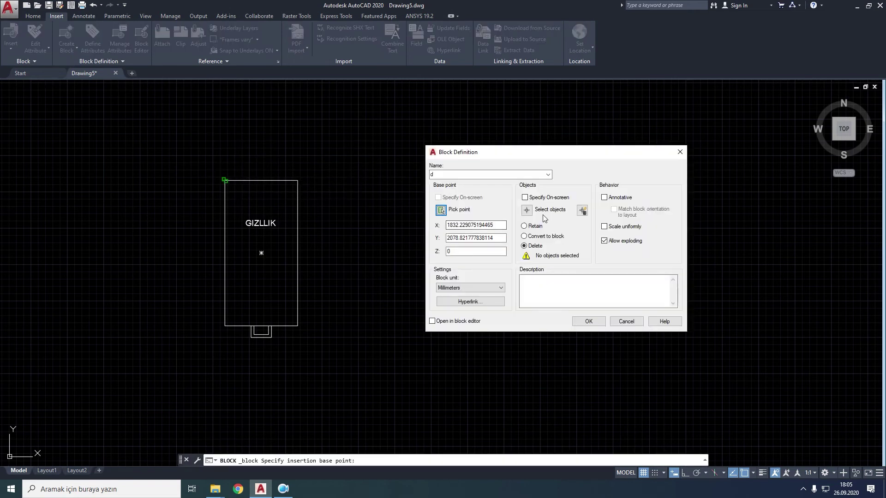
click(526, 210)
click(358, 142)
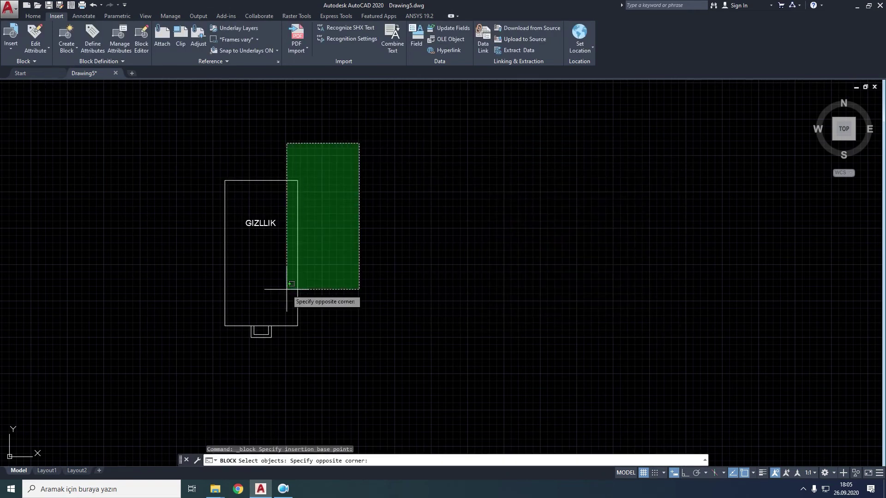
click(204, 367)
key(Return)
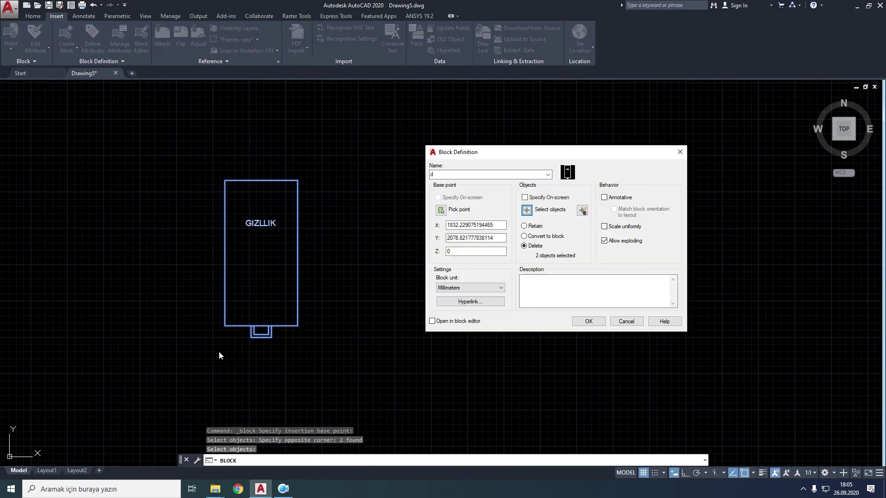
click(587, 321)
- Insert the block d into the drawing, entering "Gizli" as the attribute value and again for its verification
click(11, 52)
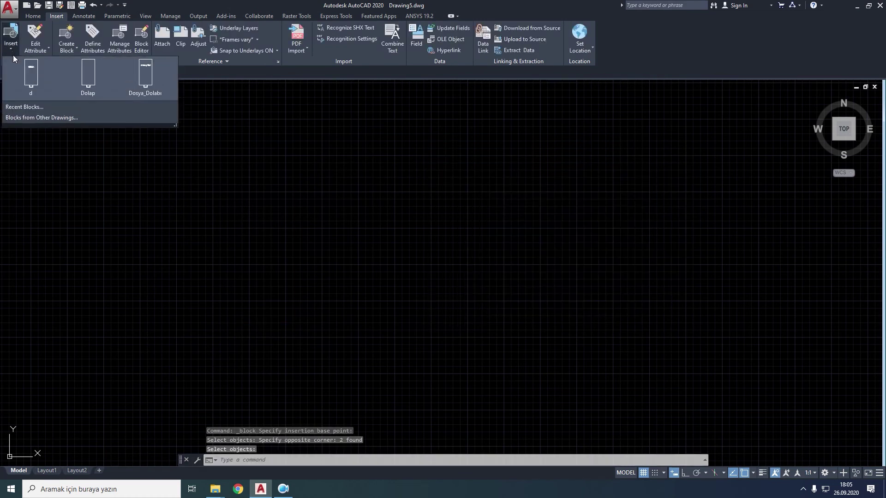
click(32, 74)
click(309, 201)
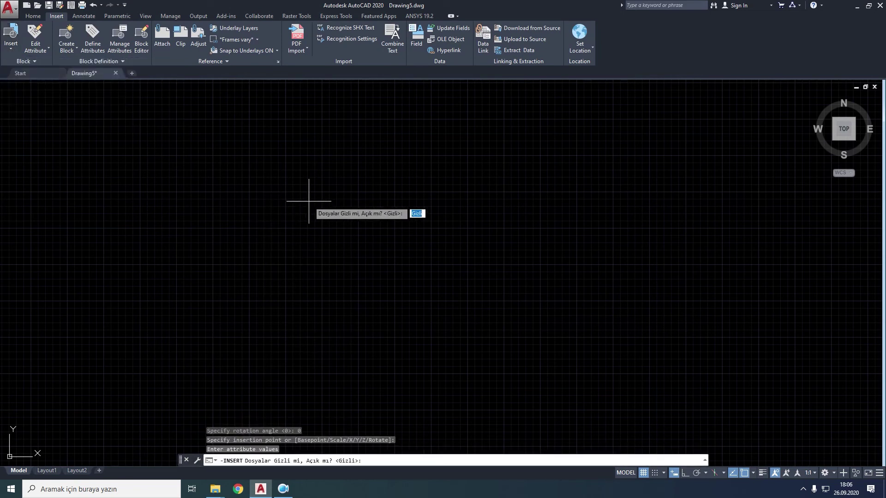
text(Gizli)
key(Return)
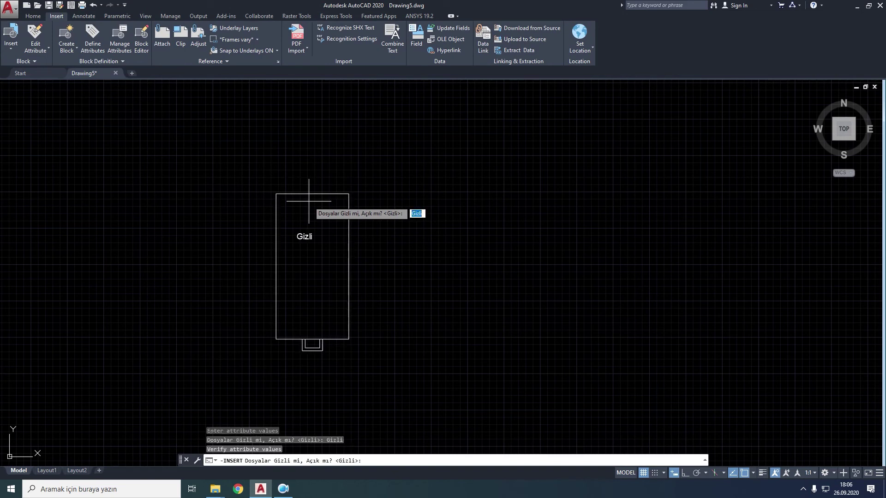
text(Gizli)
key(Return)
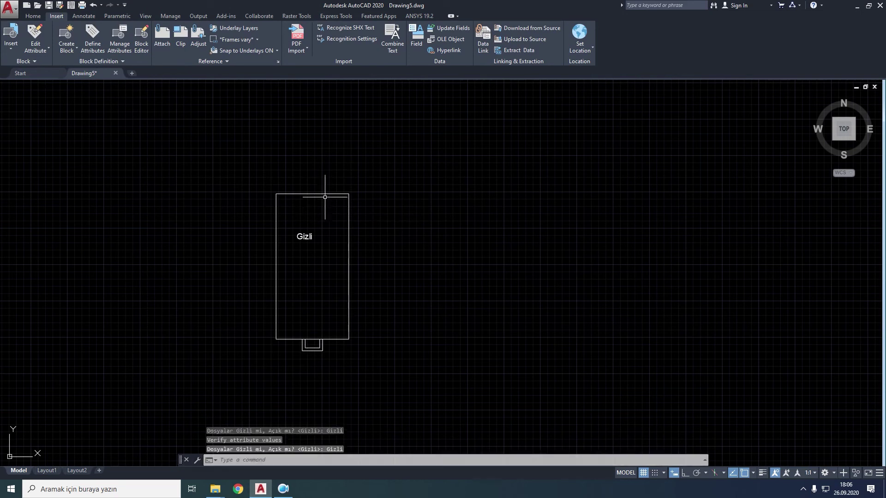
- Erase the inserted cabinet block showing Gizli and insert the plain Dolap block in the empty drawing area
click(390, 182)
click(246, 369)
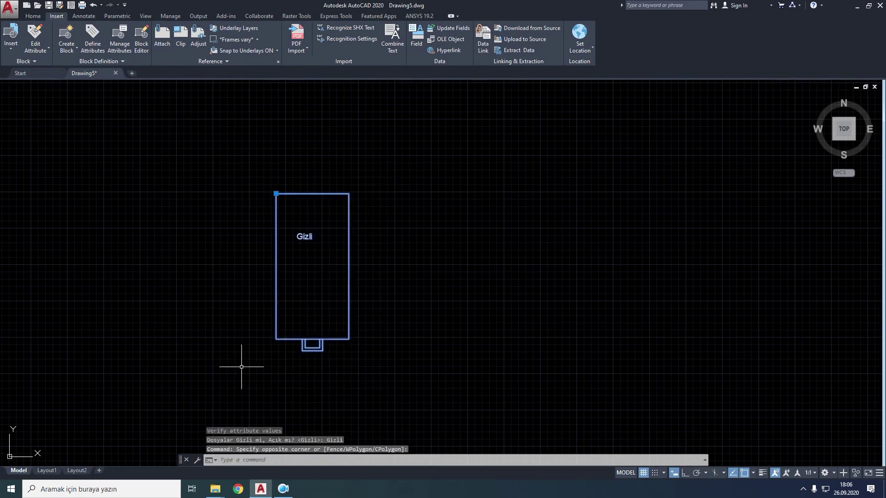
key(Delete)
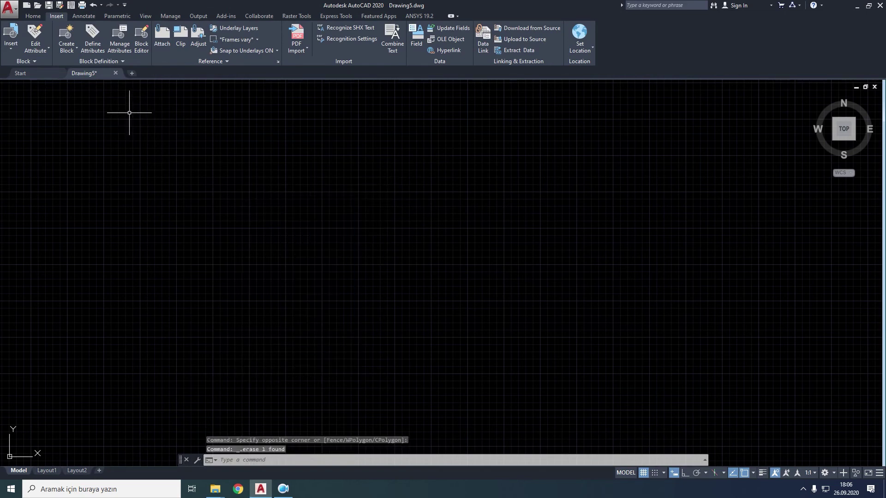
click(11, 49)
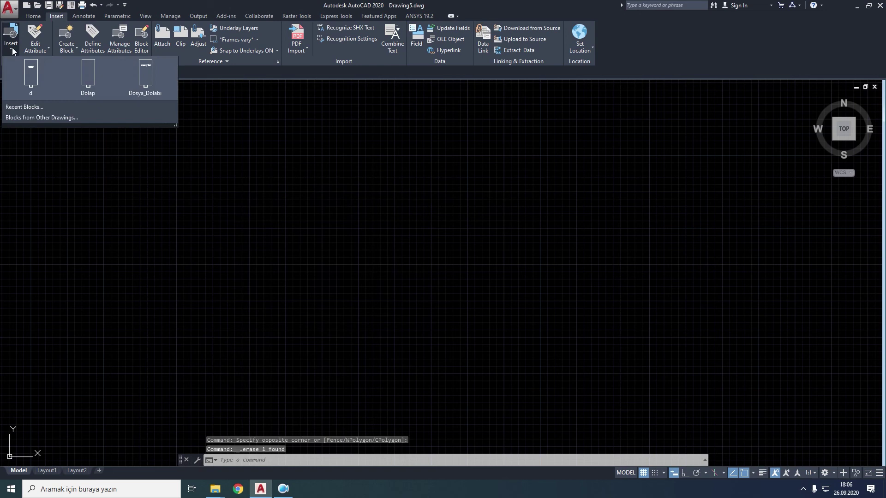
click(88, 73)
click(244, 179)
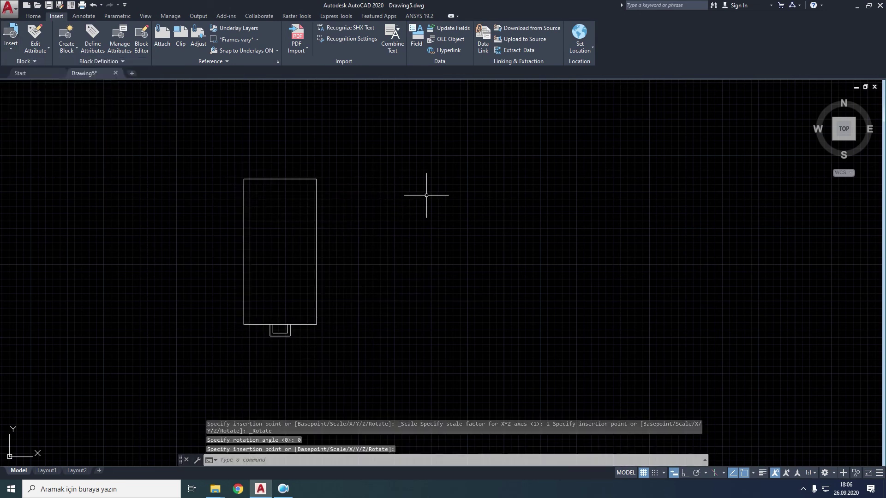
- Define a Preset-mode attribute without Verify, tagged Tür with prompt "Personel mi?" and default "Personel", placed inside the upper part of the cabinet
click(96, 45)
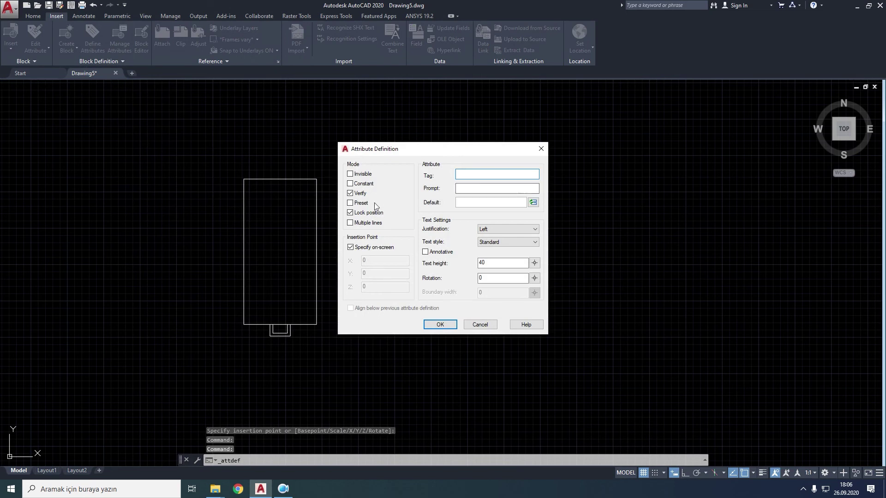
click(350, 193)
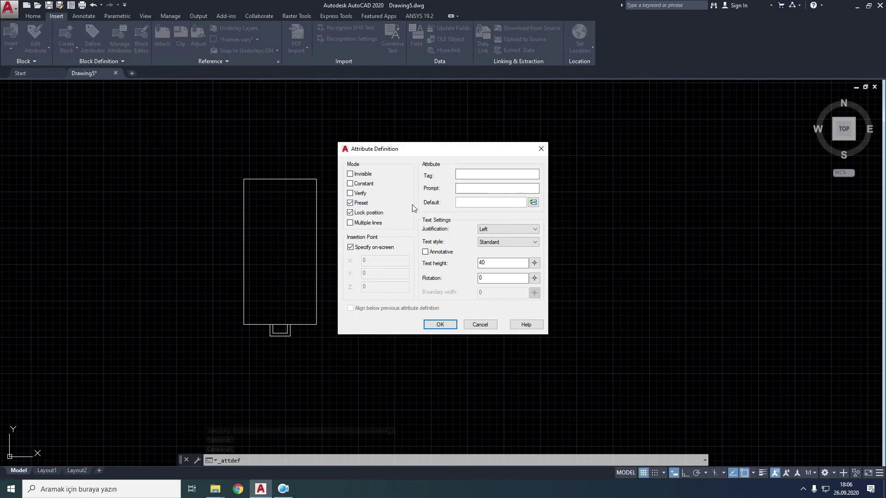
click(478, 177)
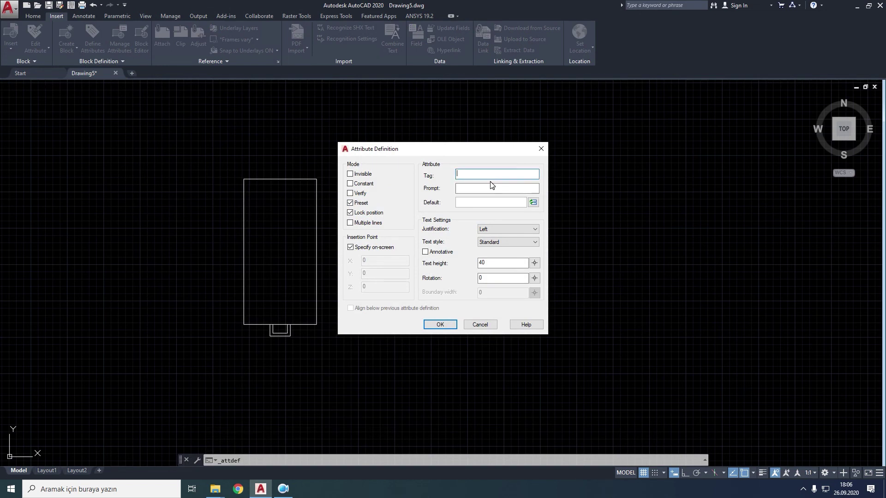
text(Tür)
click(468, 189)
text(Pe)
click(481, 192)
text(l)
click(472, 206)
text(Personel)
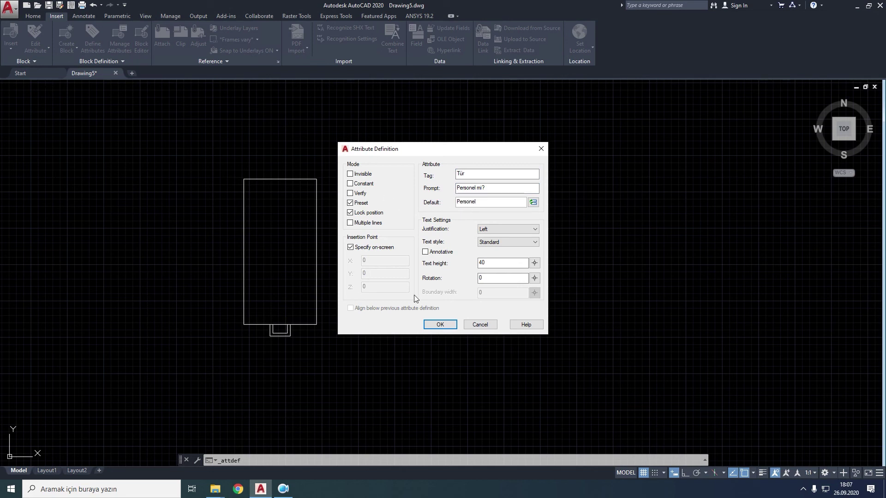
click(440, 324)
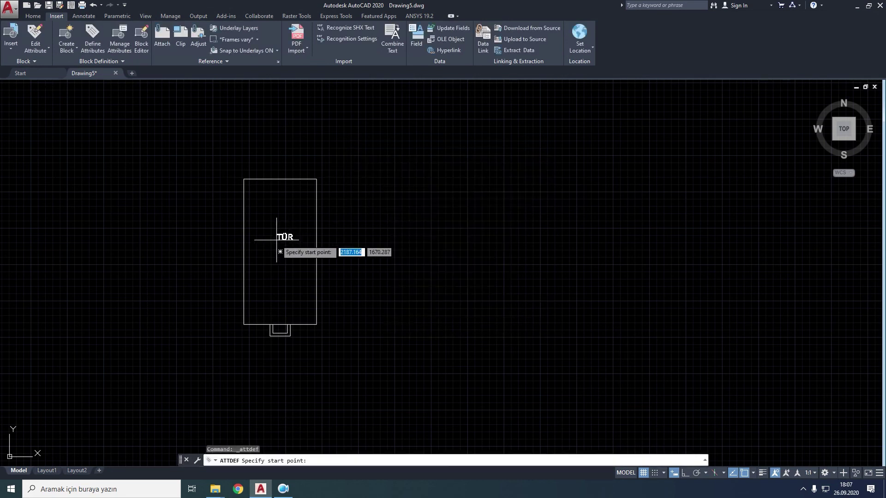
click(270, 233)
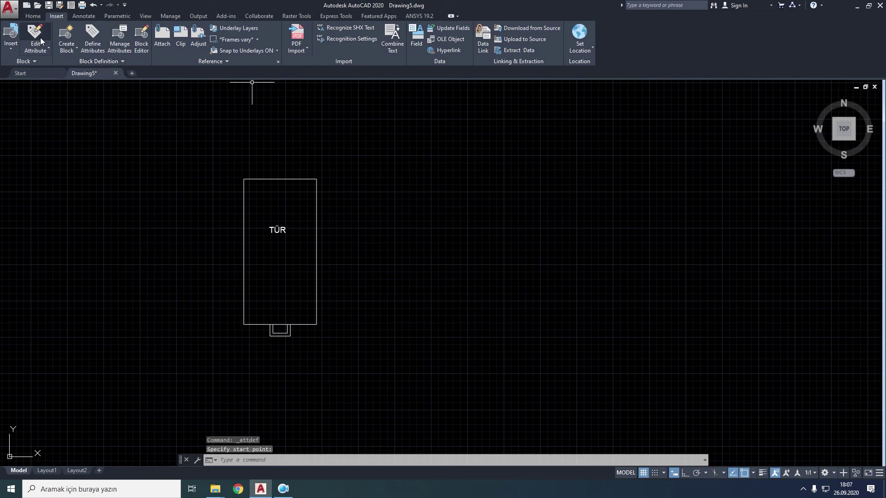
- Create a block named a from the cabinet and the Tür attribute, with the base point at the cabinet's top-left corner
click(68, 39)
text(a)
click(440, 209)
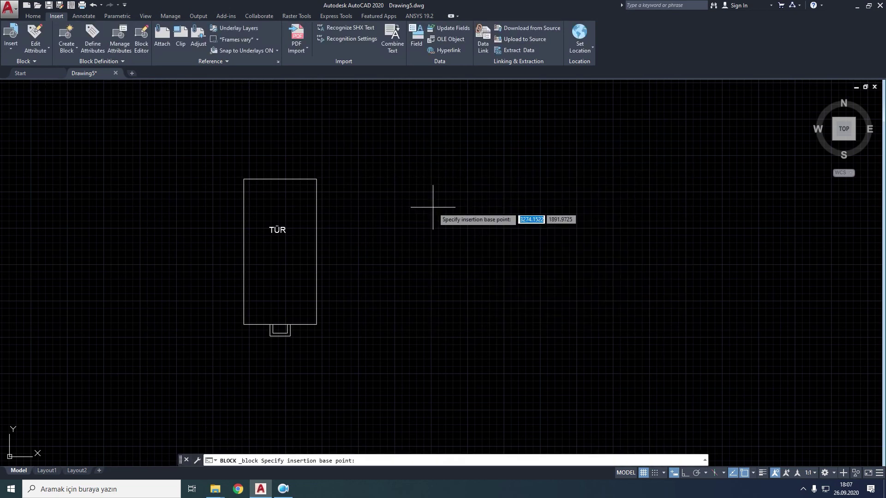
click(243, 179)
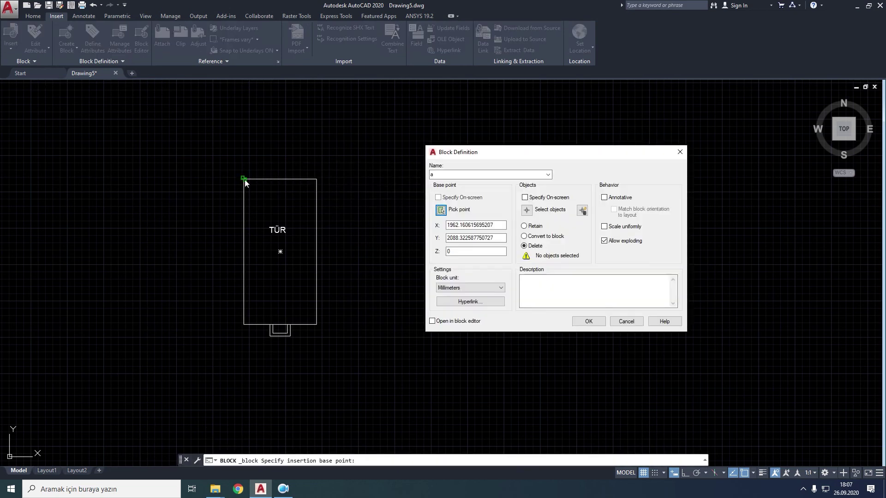
click(526, 209)
click(381, 155)
click(176, 385)
key(Return)
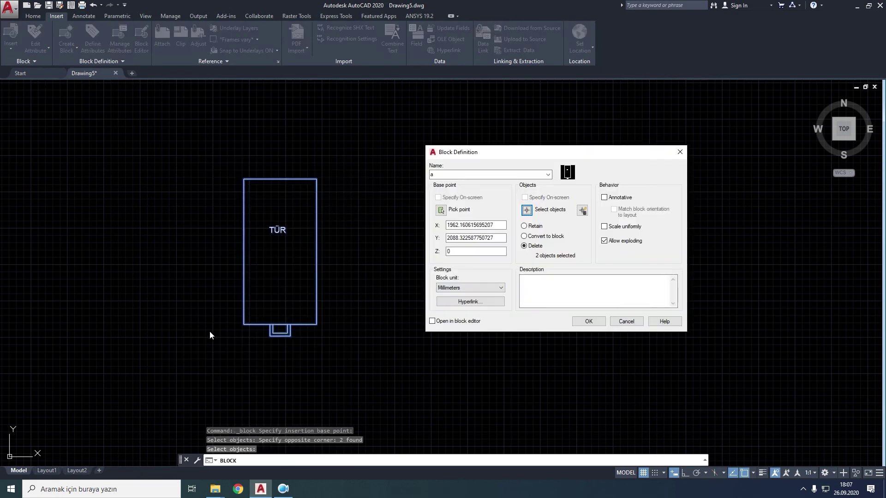
click(588, 321)
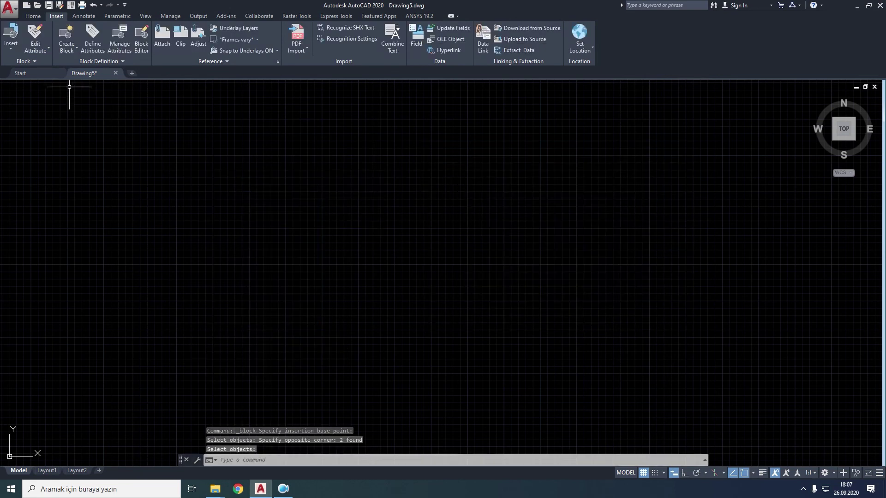
- Insert the block a into the empty drawing area
click(9, 52)
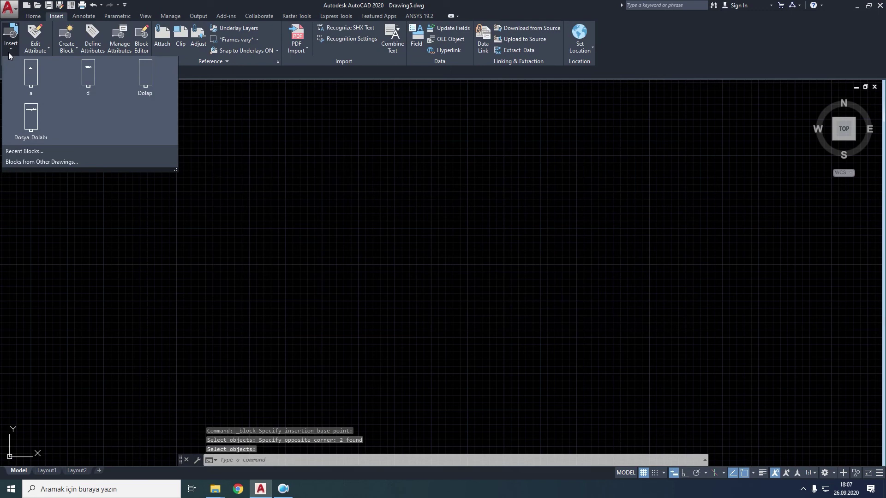
click(32, 71)
click(269, 172)
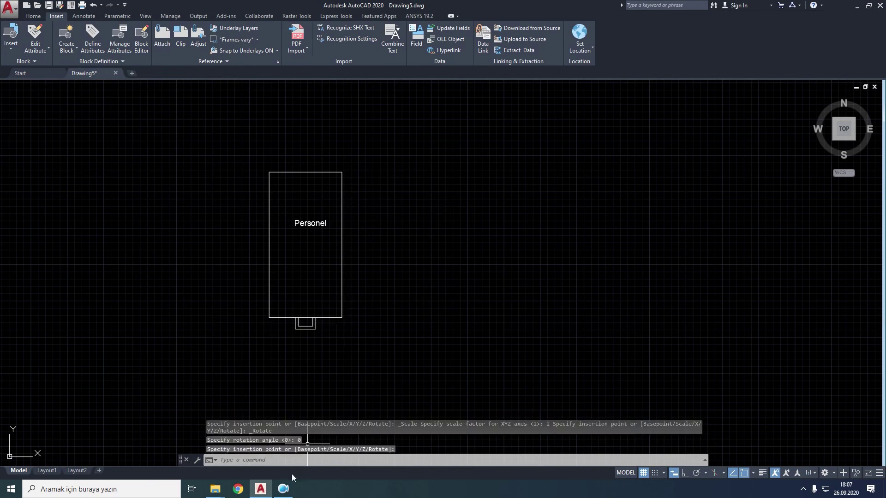
click(283, 489)
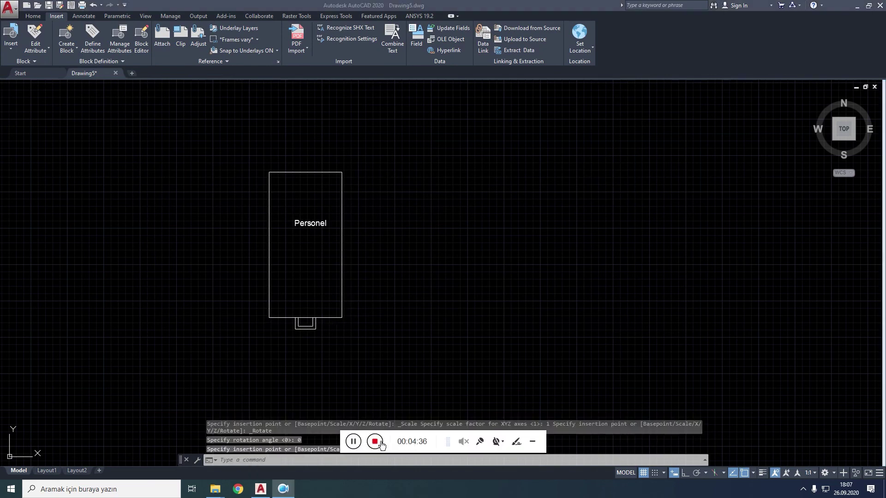